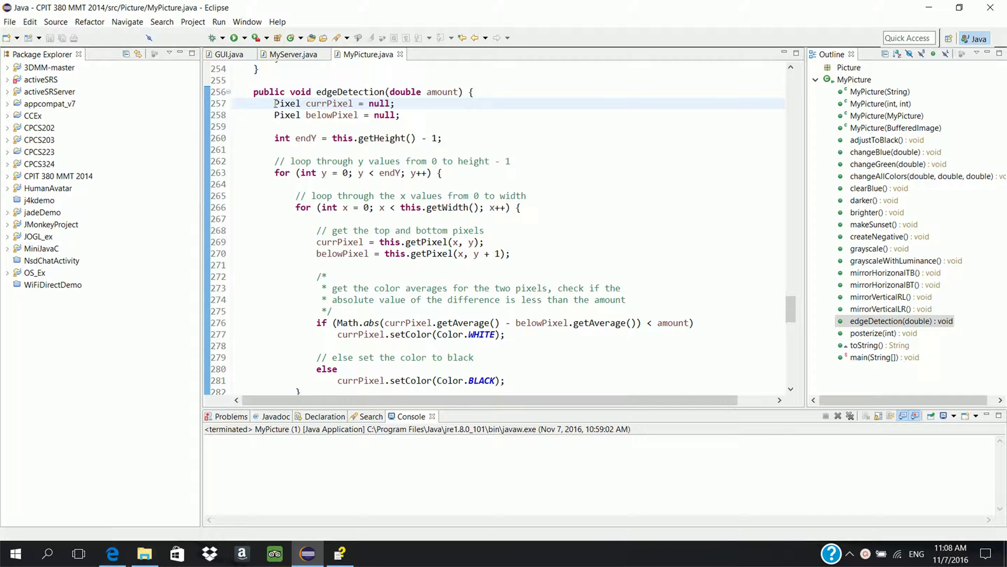
Highlight the currPixel, belowPixel and endY declarations and the y and x loops
drag(275, 103, 398, 103)
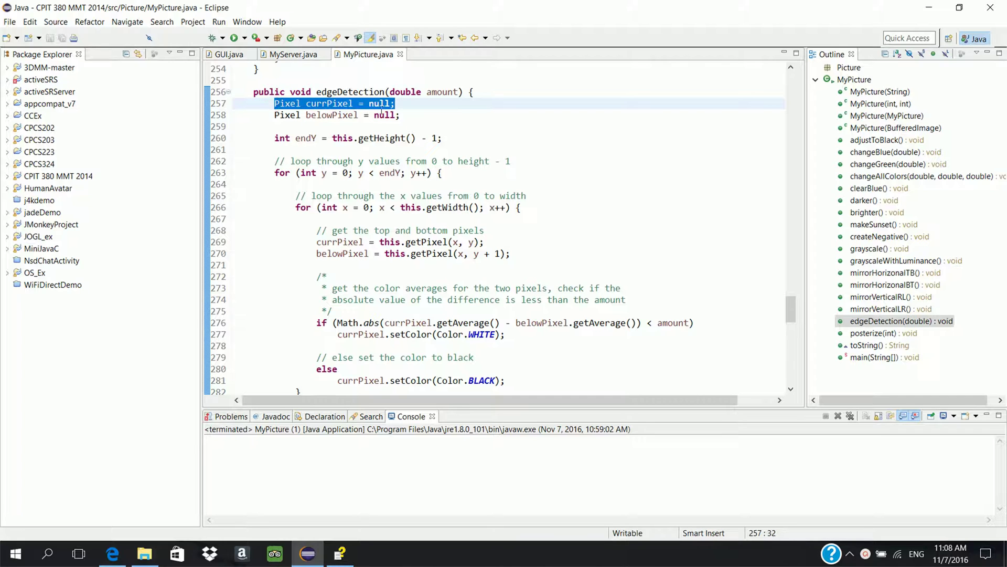
drag(275, 114, 401, 116)
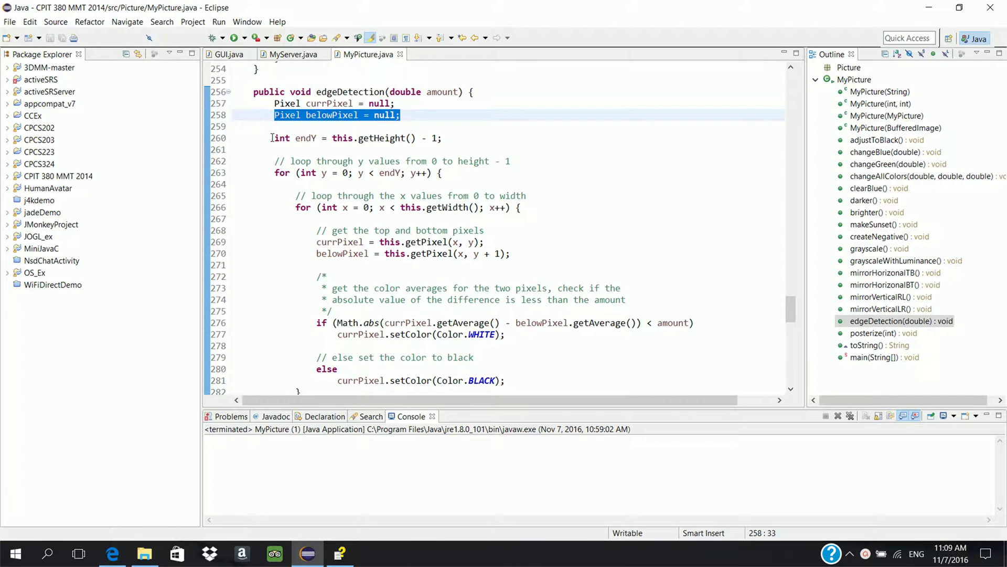
drag(275, 138, 442, 139)
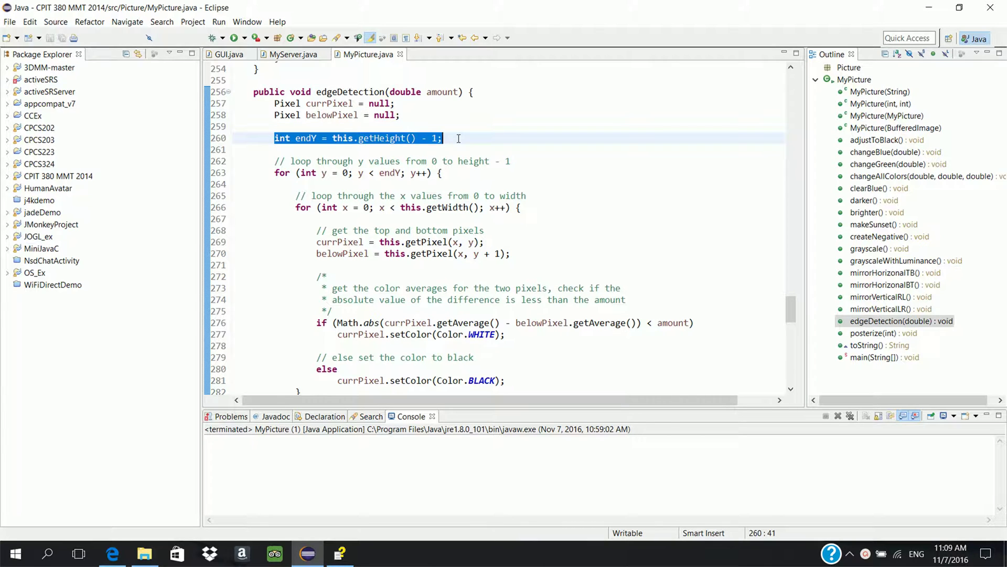
drag(275, 172, 454, 172)
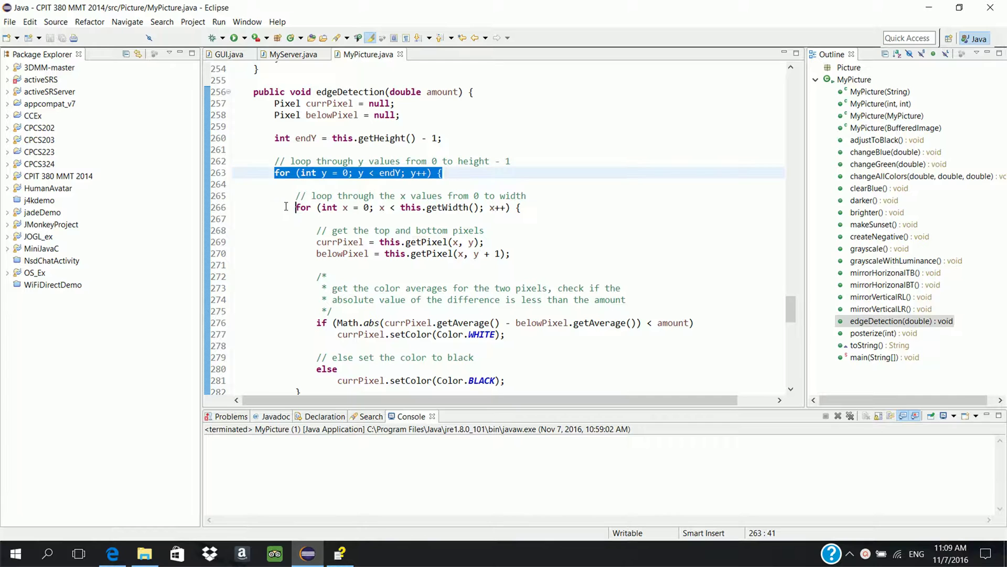
drag(296, 206, 525, 207)
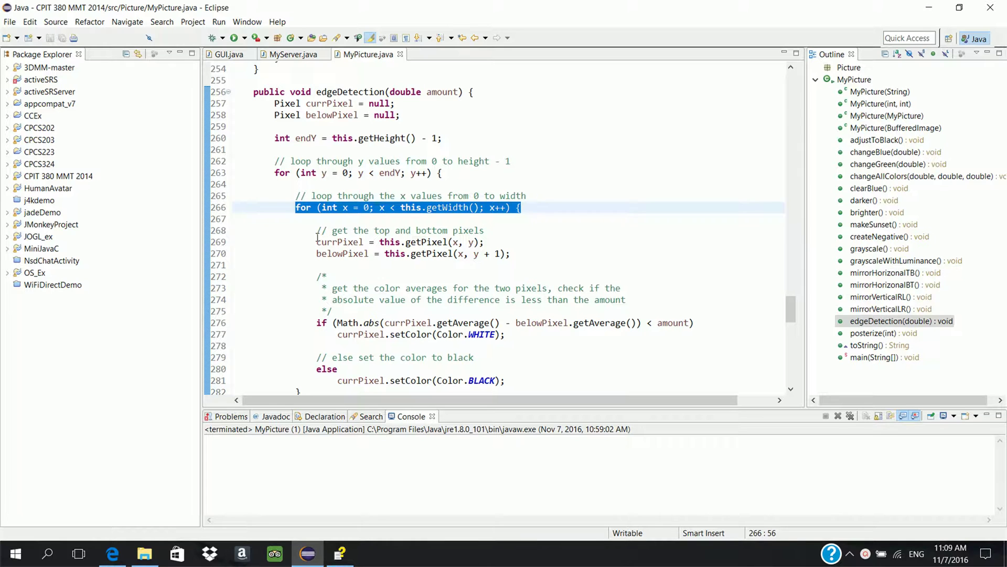
Highlight the lines fetching the current pixel and the pixel below it
click(317, 241)
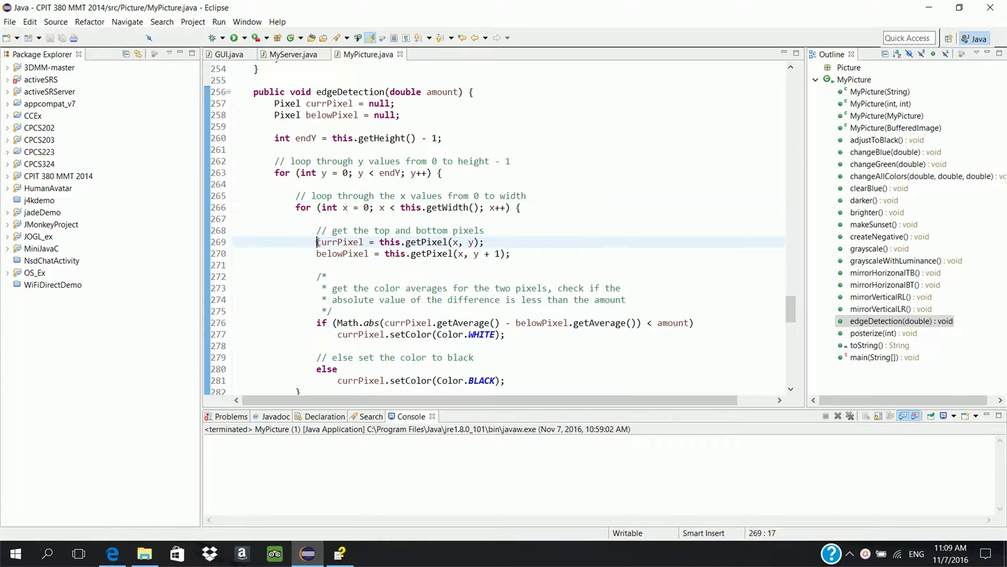
drag(316, 242, 484, 242)
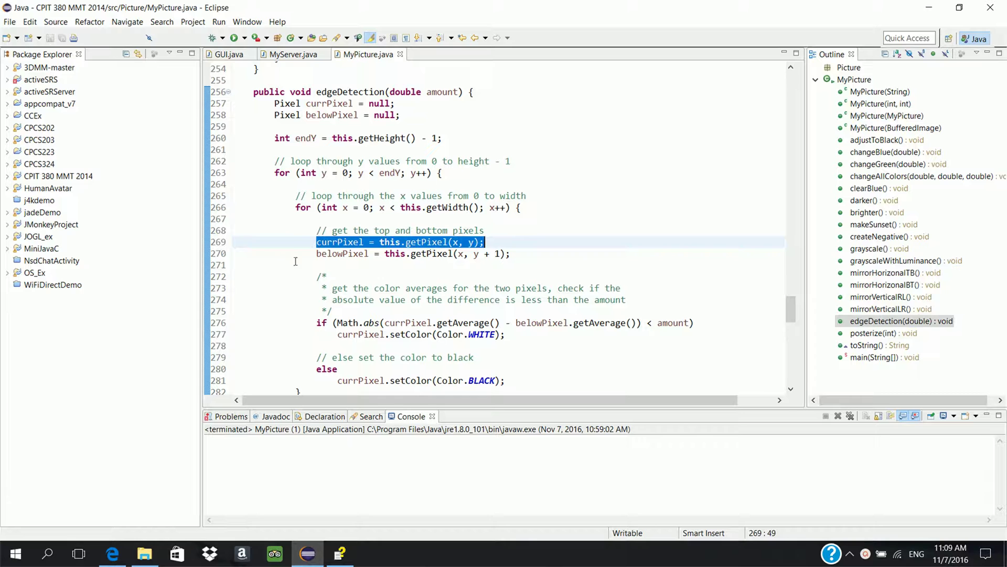
click(316, 253)
drag(317, 254, 511, 253)
scroll(506, 243, down, 2)
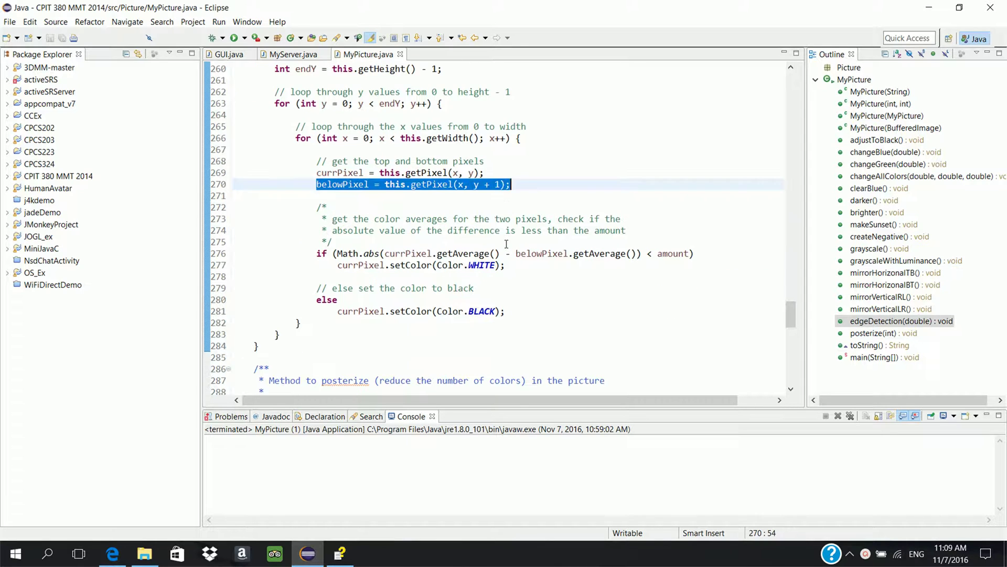
Highlight the amount threshold check and the white/black pixel assignments, then run MyPicture
drag(313, 254, 706, 254)
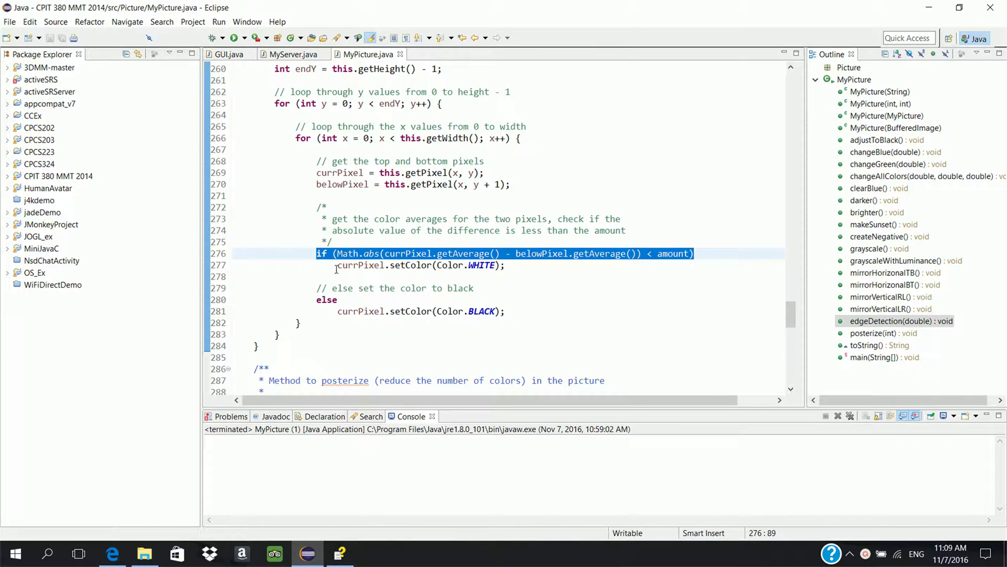
drag(337, 265, 520, 266)
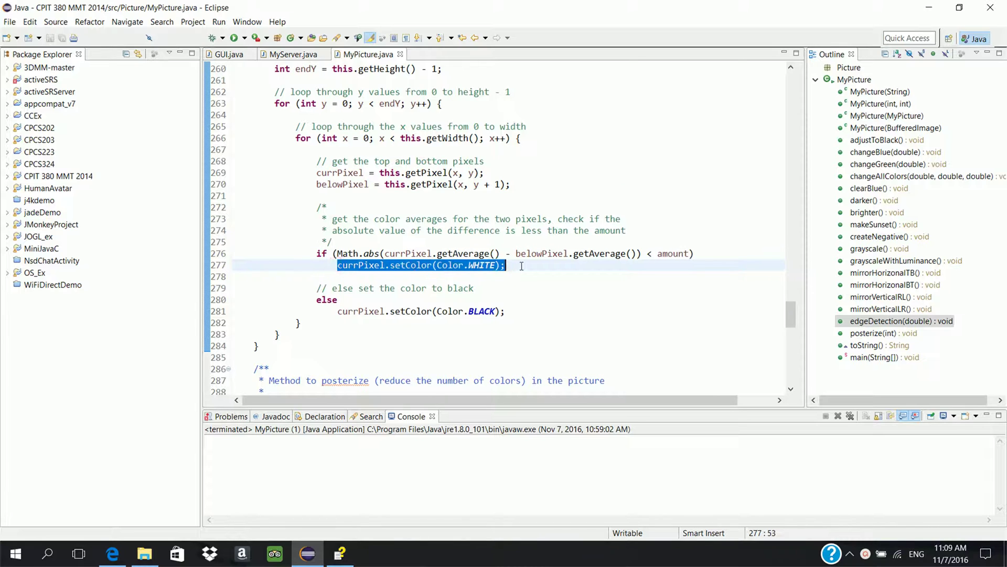
scroll(520, 266, down, 1)
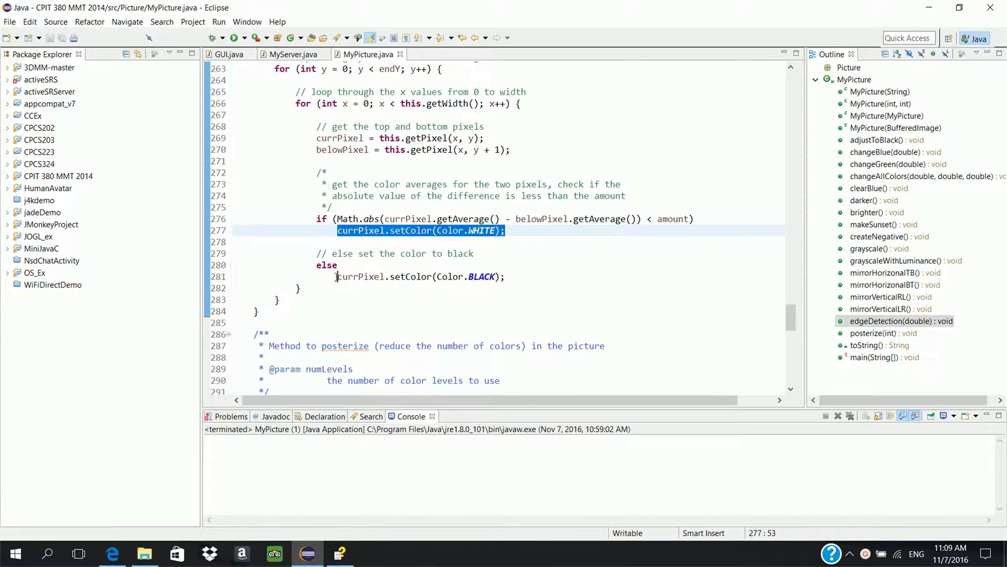
drag(337, 276, 516, 276)
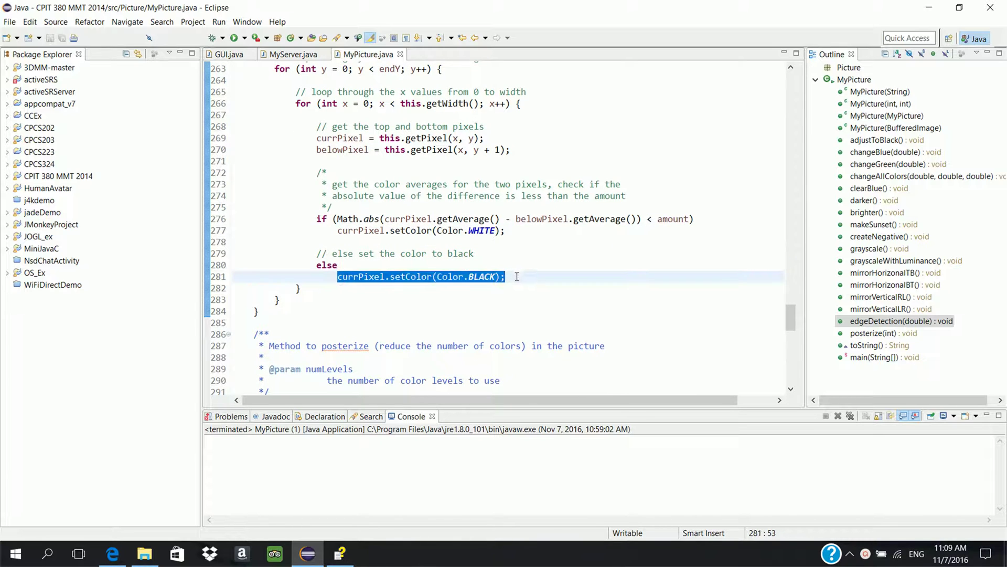
scroll(515, 274, down, 5)
scroll(508, 263, down, 8)
scroll(496, 254, down, 5)
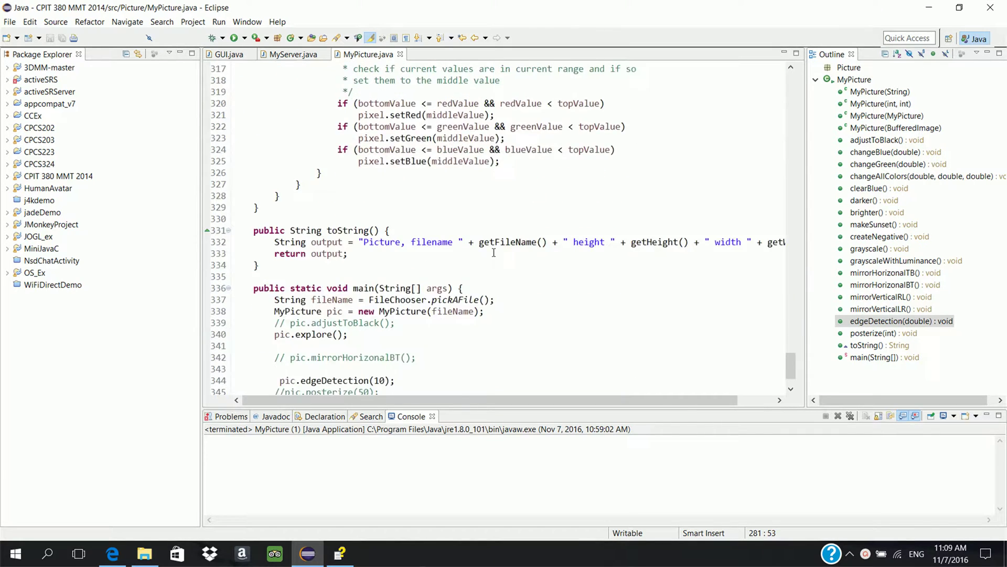
scroll(493, 252, down, 2)
drag(275, 319, 425, 319)
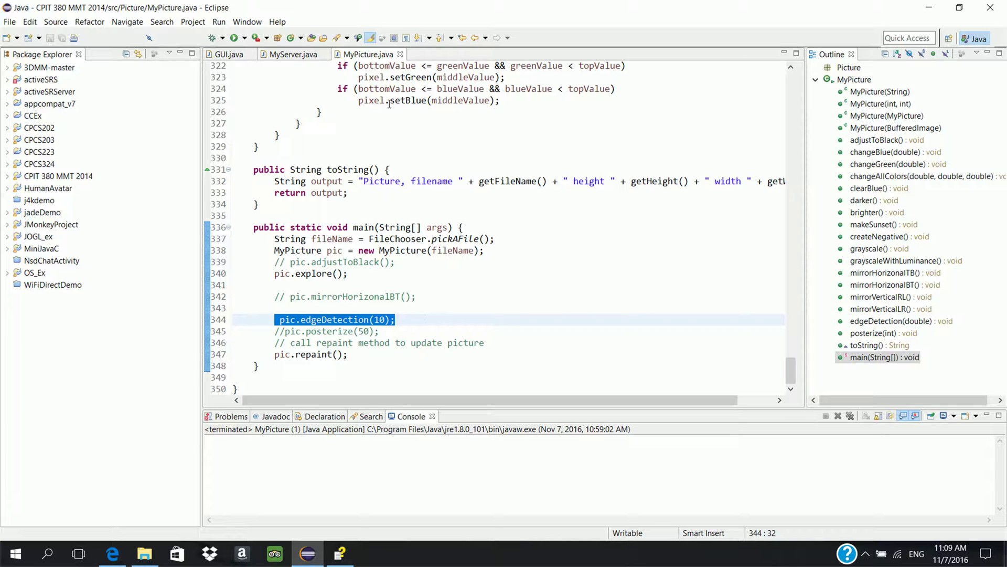
click(233, 38)
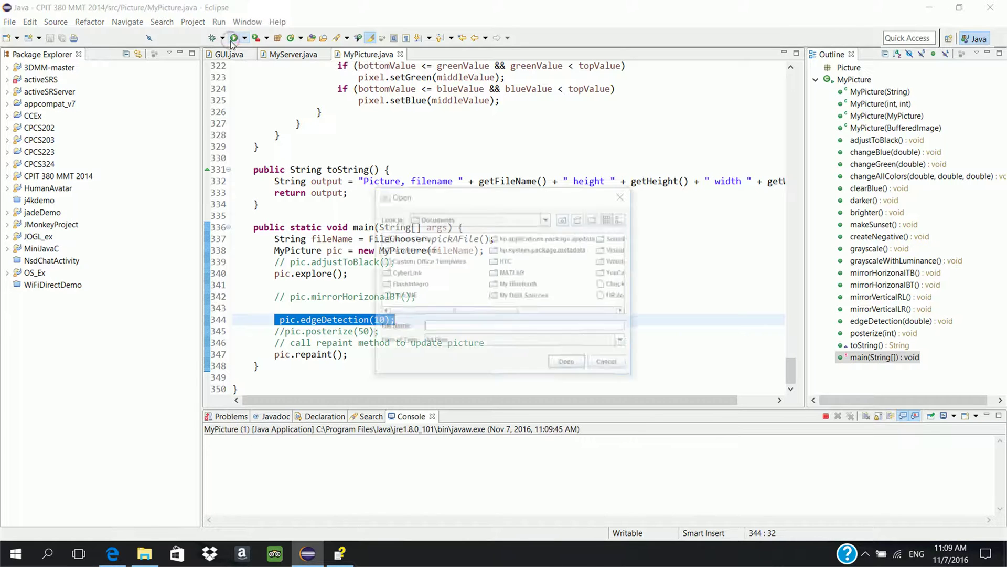
Open flower-25.jpg.gif from the Pictures folder in the file chooser
click(483, 221)
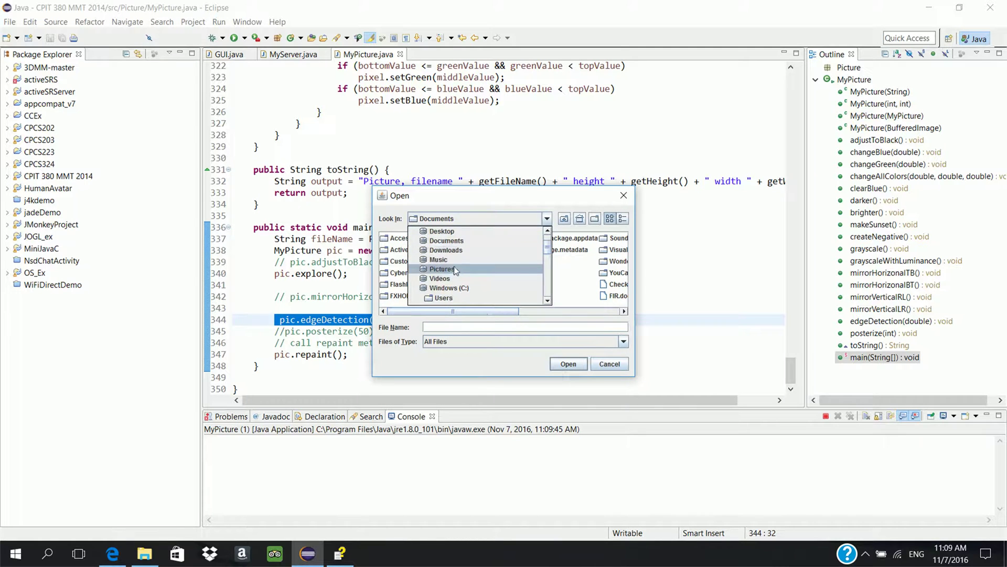
click(455, 270)
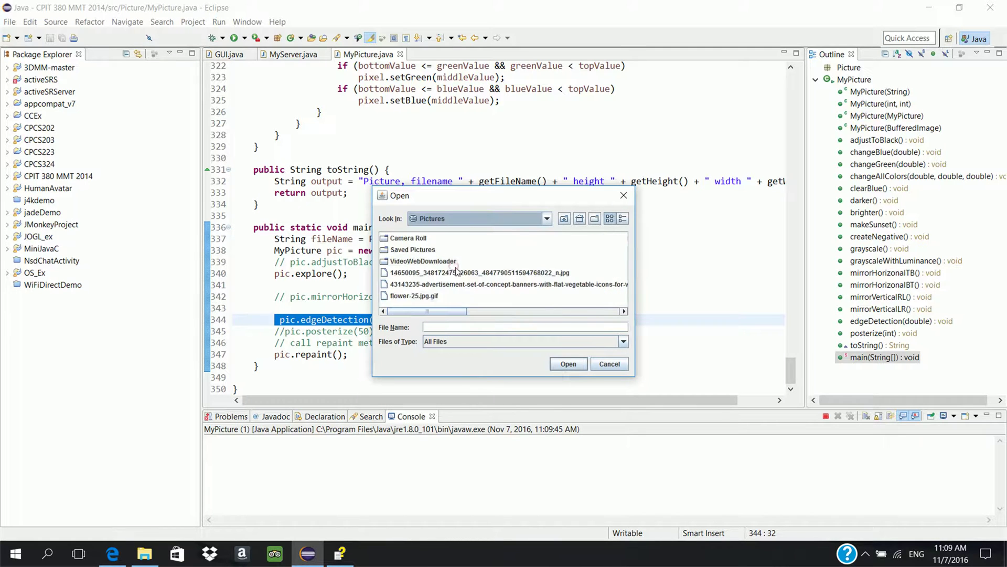
double_click(415, 296)
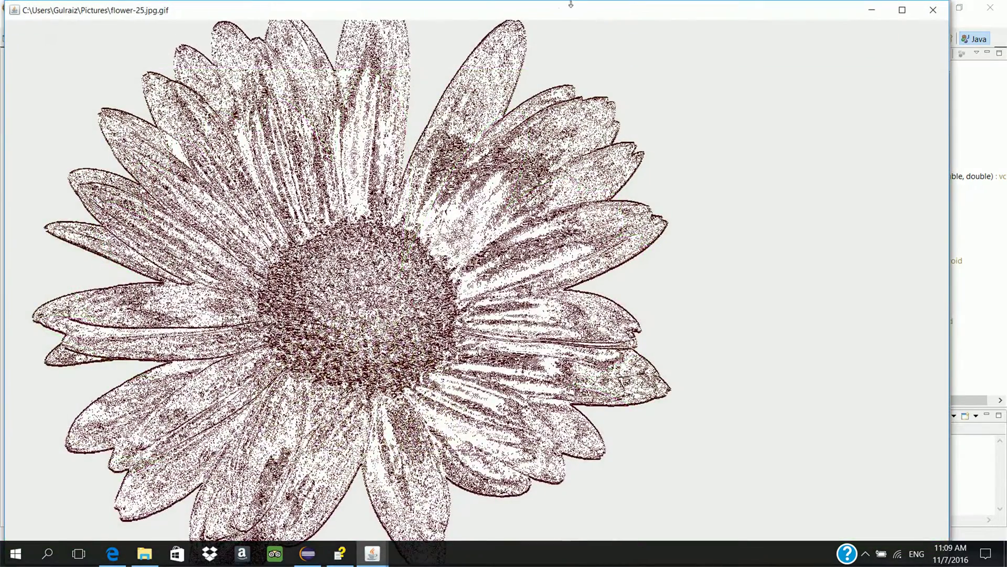
Move the sketch window right of the original flower window and bring it to the front
mouse_move(560, 11)
mouse_down()
mouse_move(858, 51)
mouse_move(885, 20)
mouse_up()
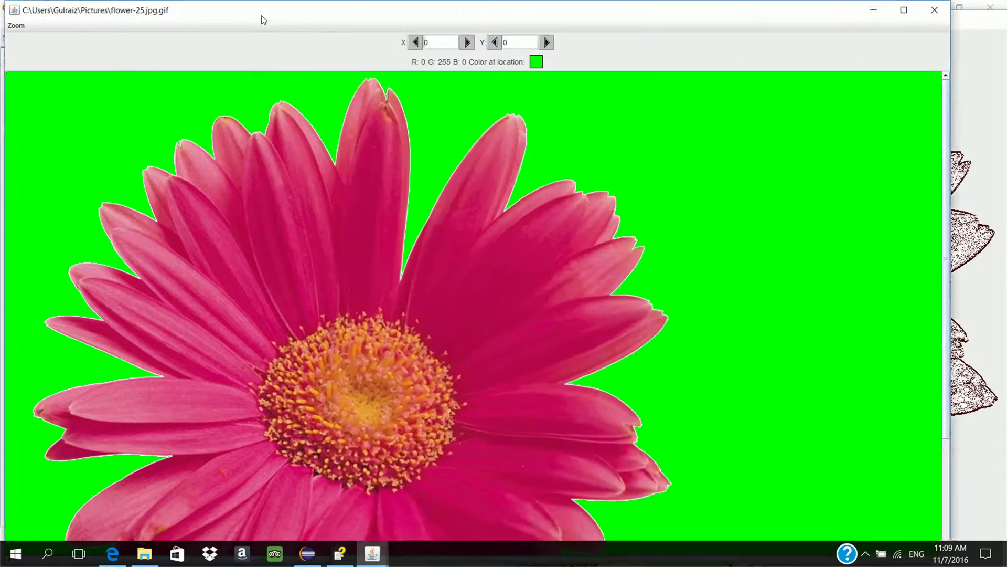
drag(262, 15, 228, 26)
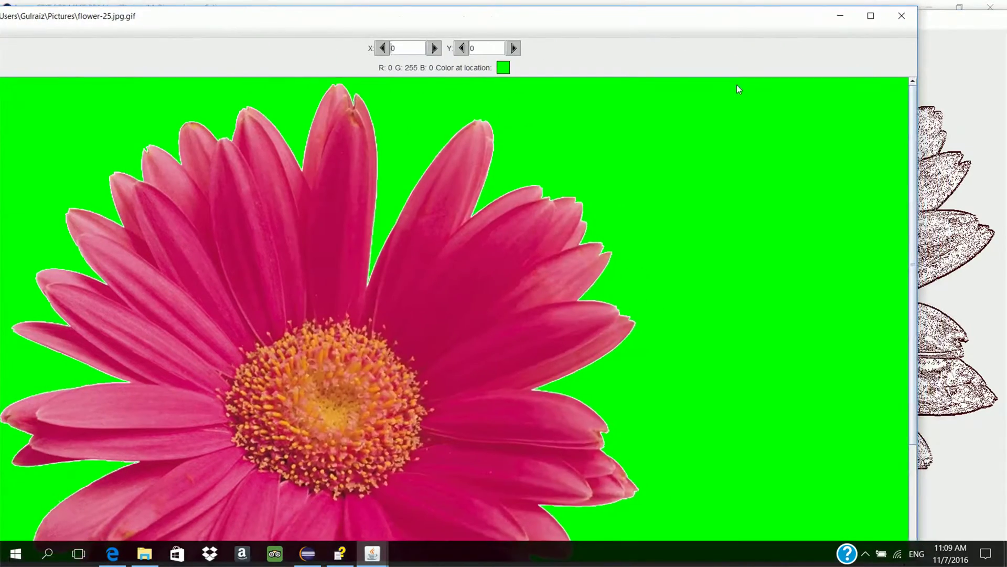
click(942, 97)
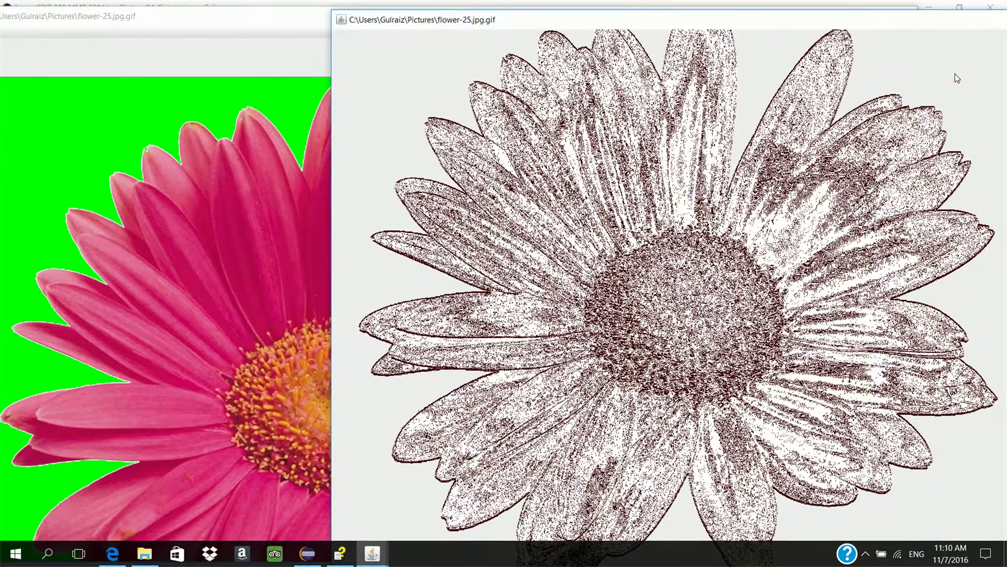